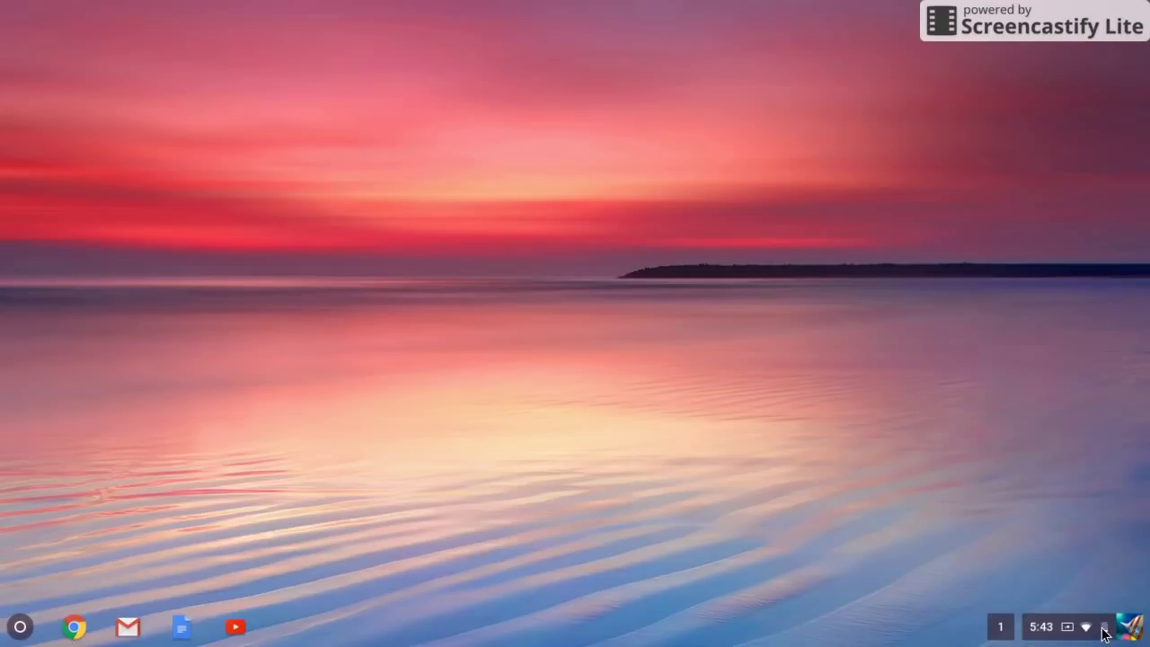
Open the detailed build information from the About Chrome OS page in the system settings.
{"action": "left_click", "coordinate": [1105, 632]}
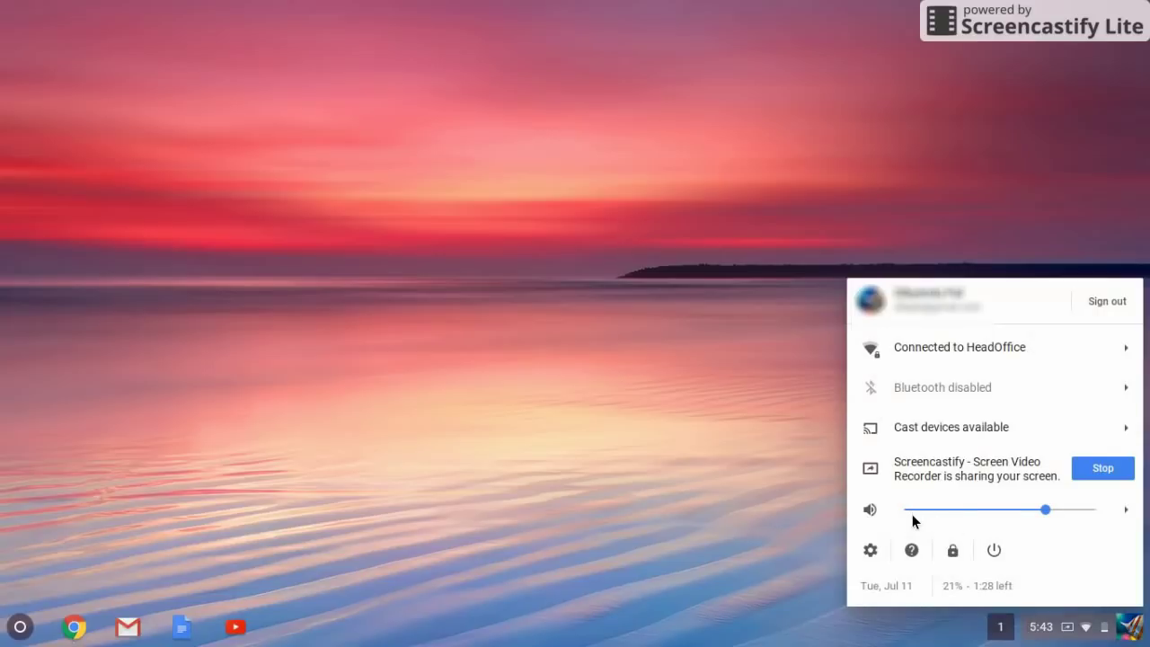
{"action": "left_click", "coordinate": [870, 550]}
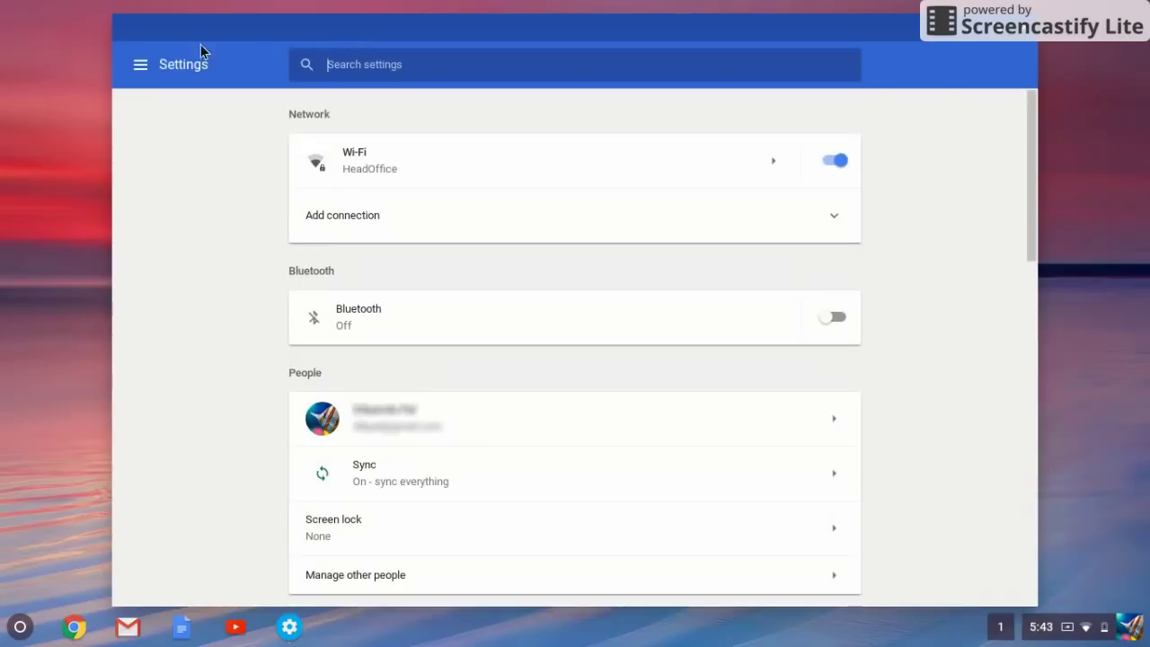
{"action": "left_click", "coordinate": [140, 65]}
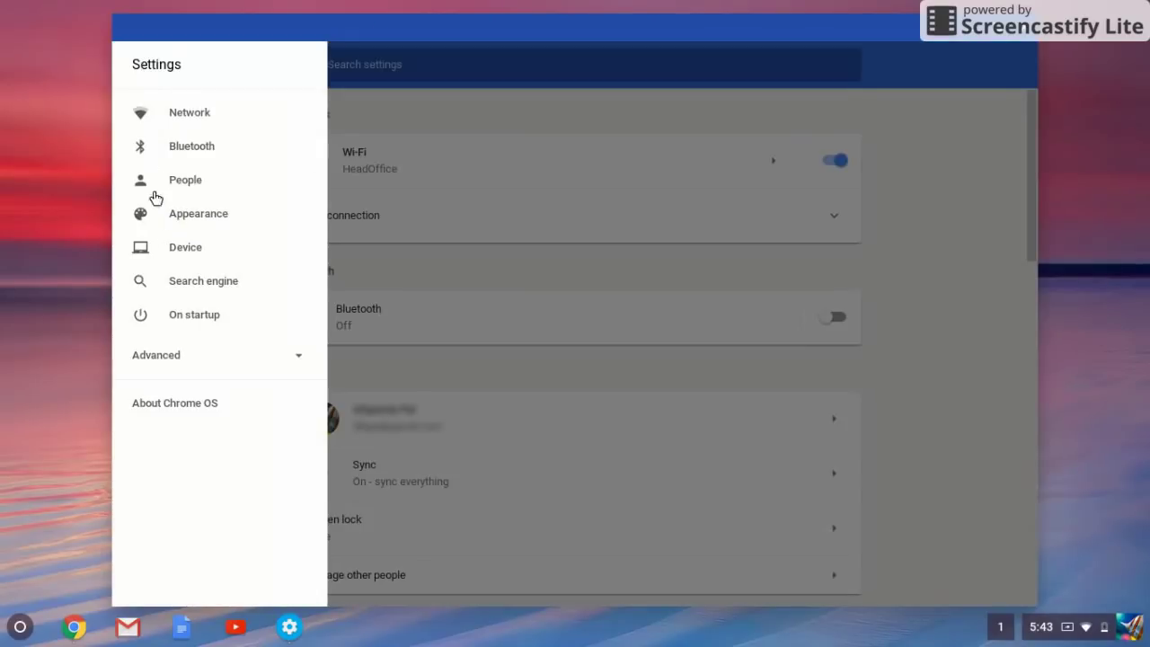
{"action": "left_click", "coordinate": [180, 406]}
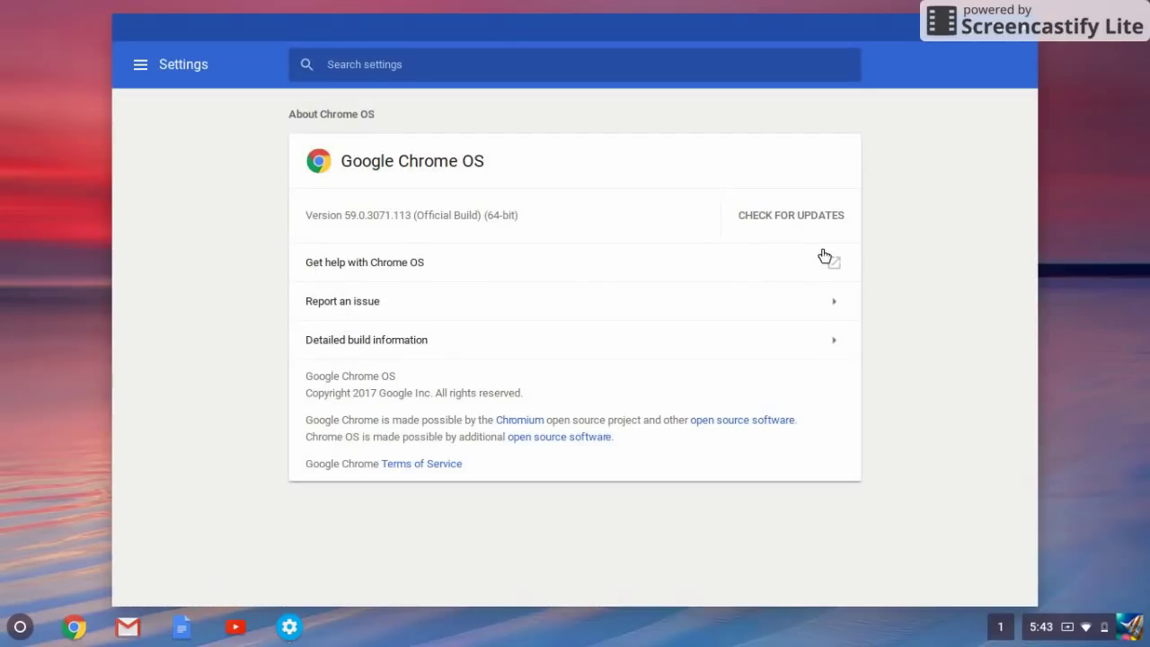
{"action": "left_click", "coordinate": [407, 343]}
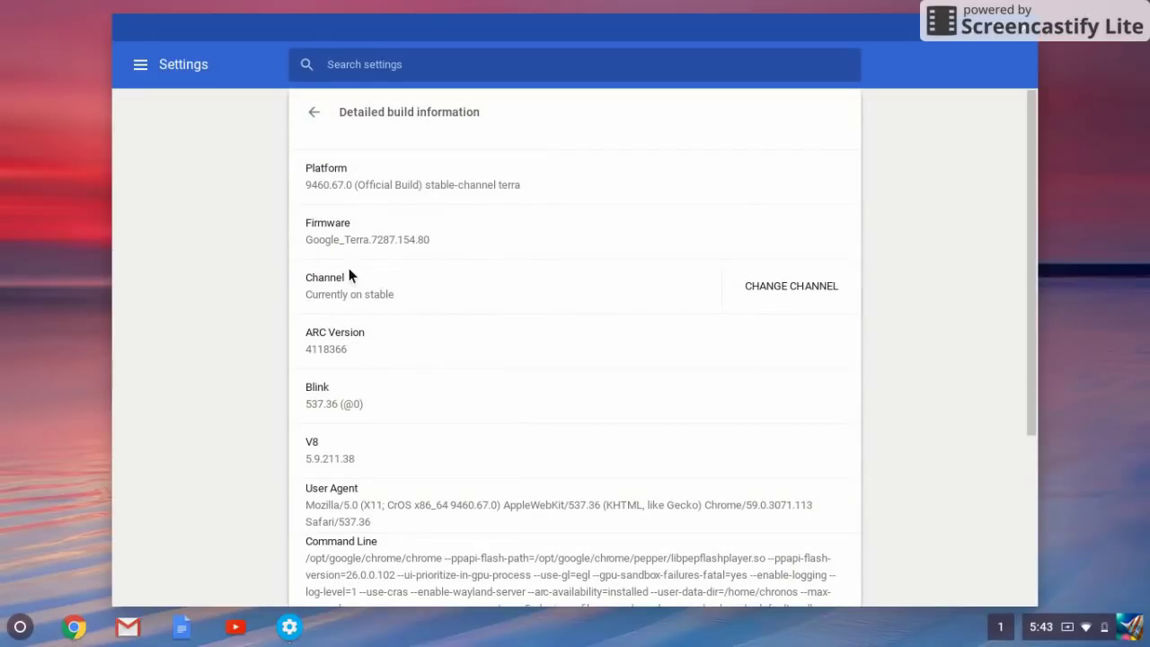
Change the Chrome OS update channel to Beta.
{"action": "left_click", "coordinate": [792, 287]}
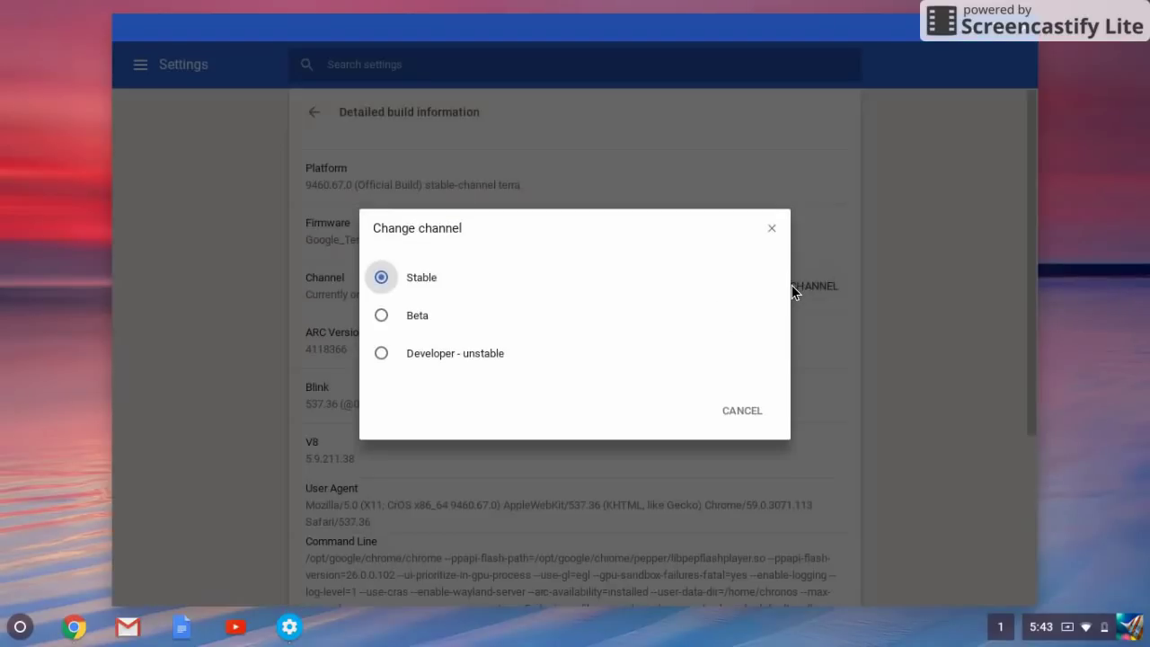
{"action": "left_click", "coordinate": [381, 320]}
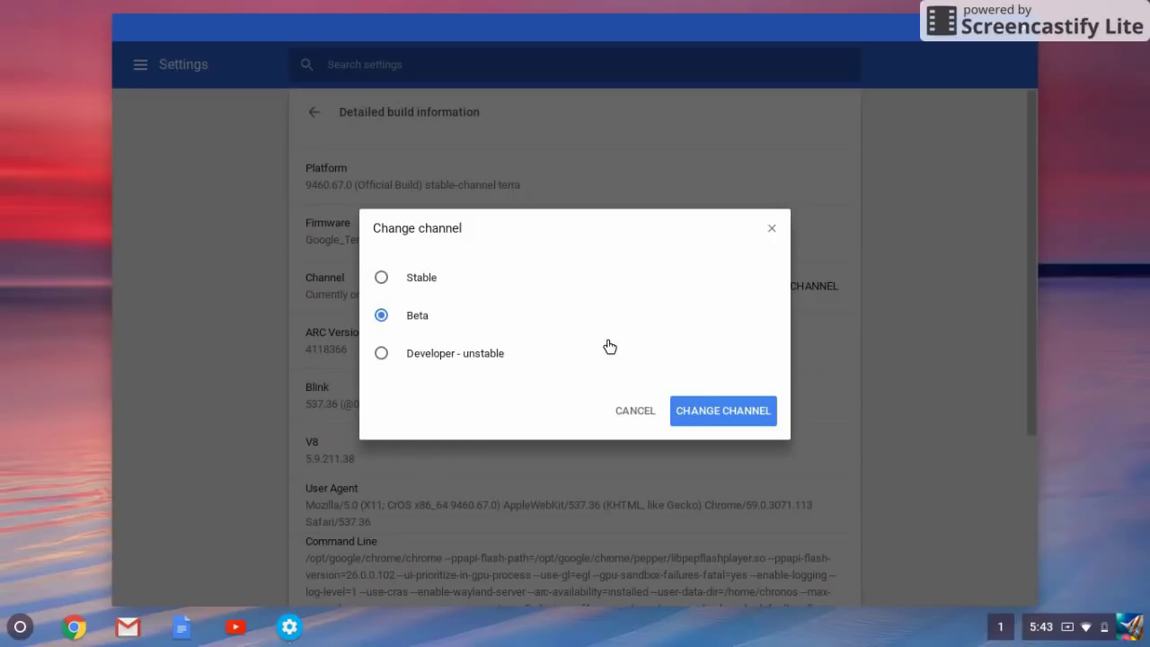
{"action": "left_click", "coordinate": [720, 414]}
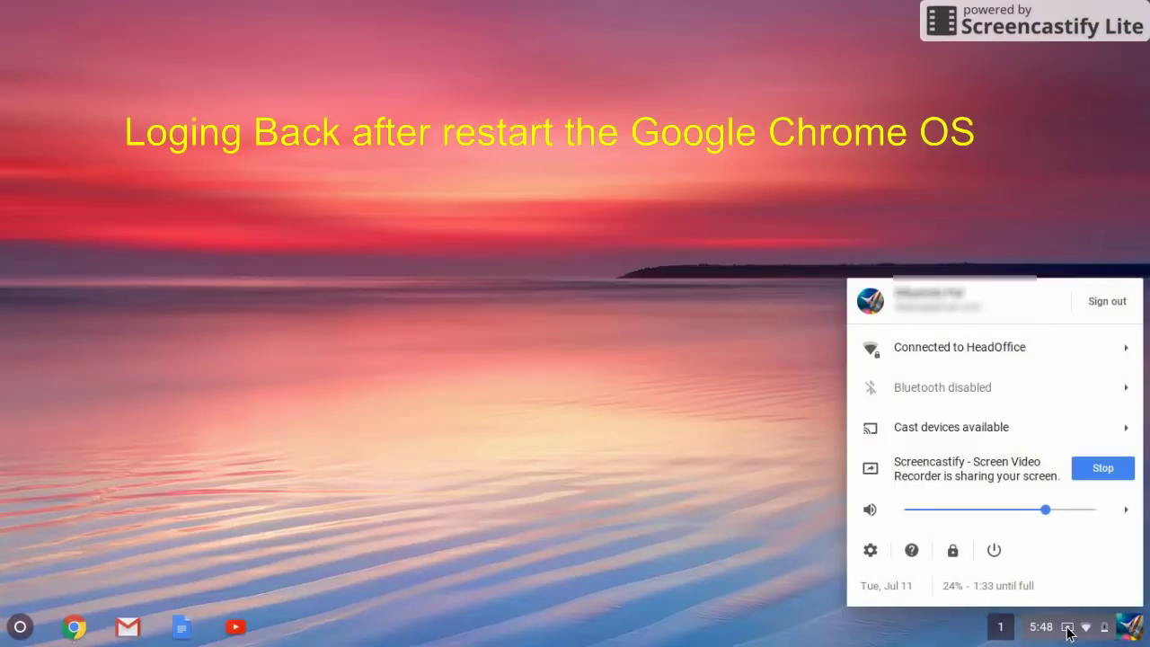
Turn on the Google Play Store in the system settings, agreeing to its terms of service, and close the settings window.
{"action": "left_click", "coordinate": [870, 551]}
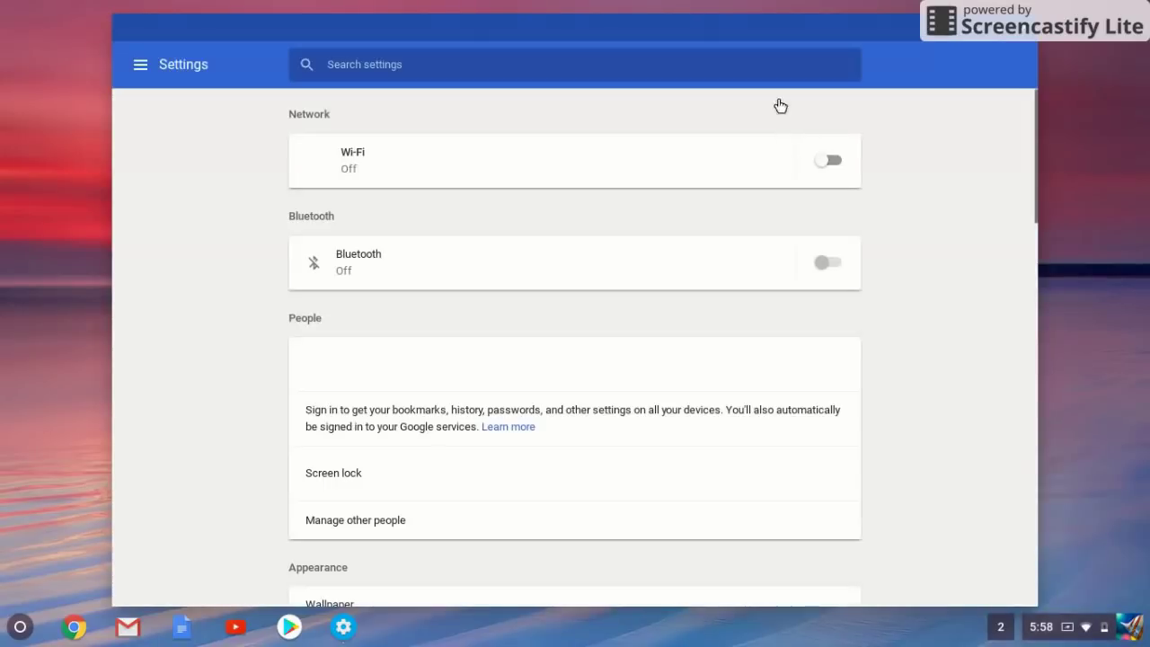
{"action": "scroll", "coordinate": [333, 378], "scroll_direction": "down", "scroll_amount": 5}
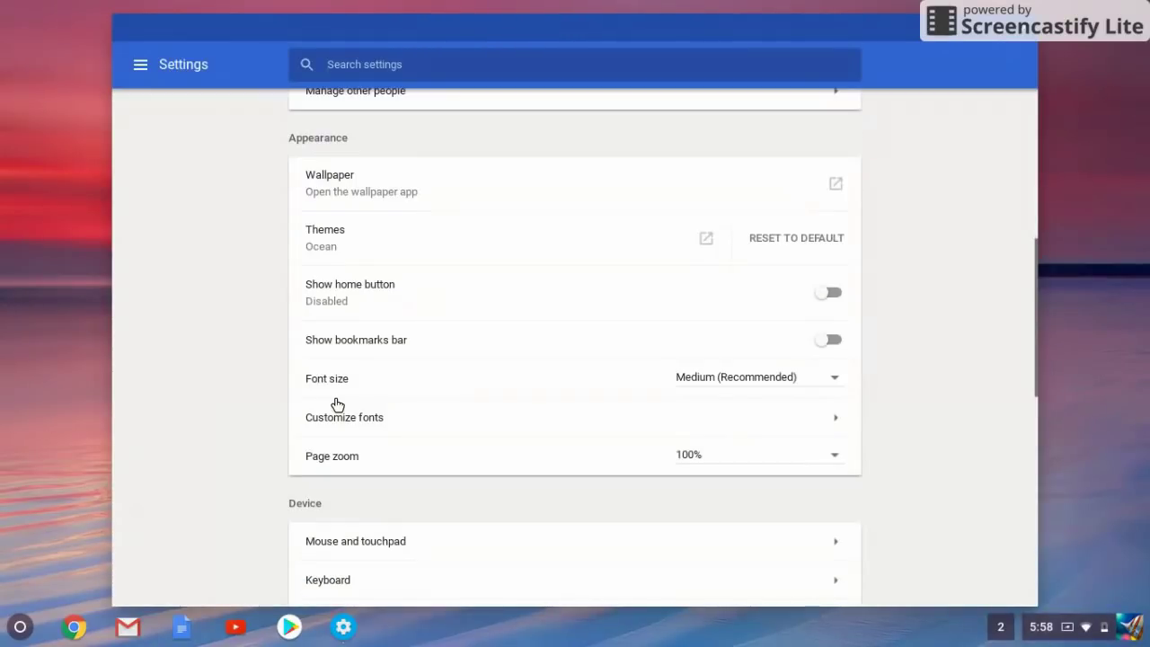
{"action": "scroll", "coordinate": [337, 405], "scroll_direction": "down", "scroll_amount": 5}
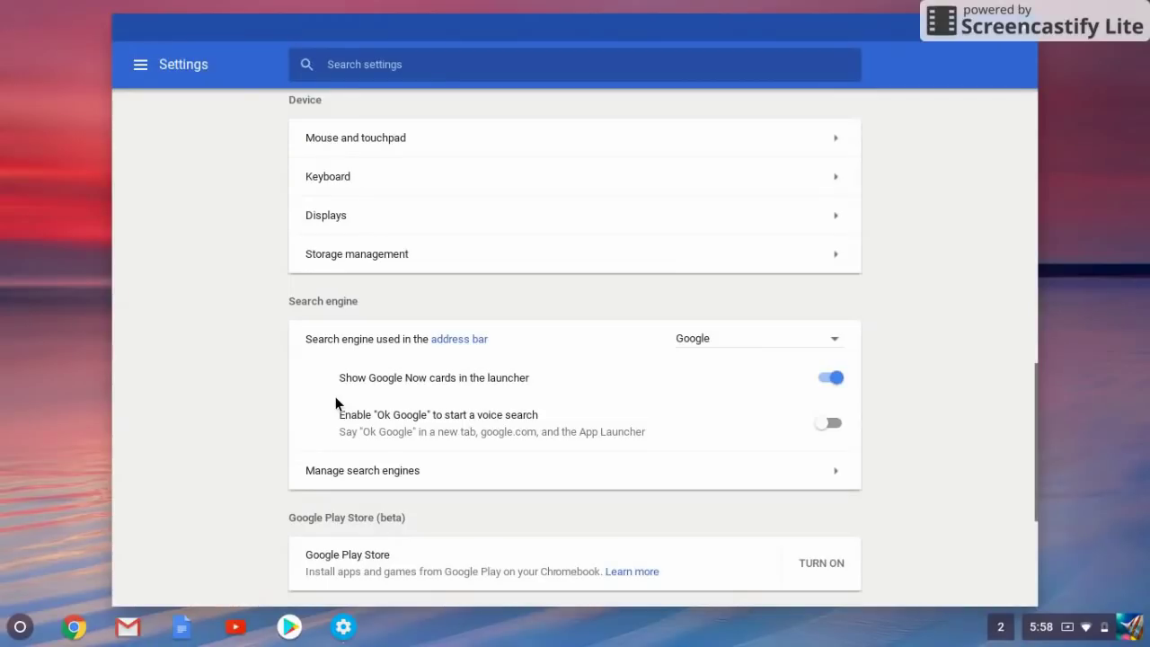
{"action": "scroll", "coordinate": [336, 405], "scroll_direction": "down", "scroll_amount": 3}
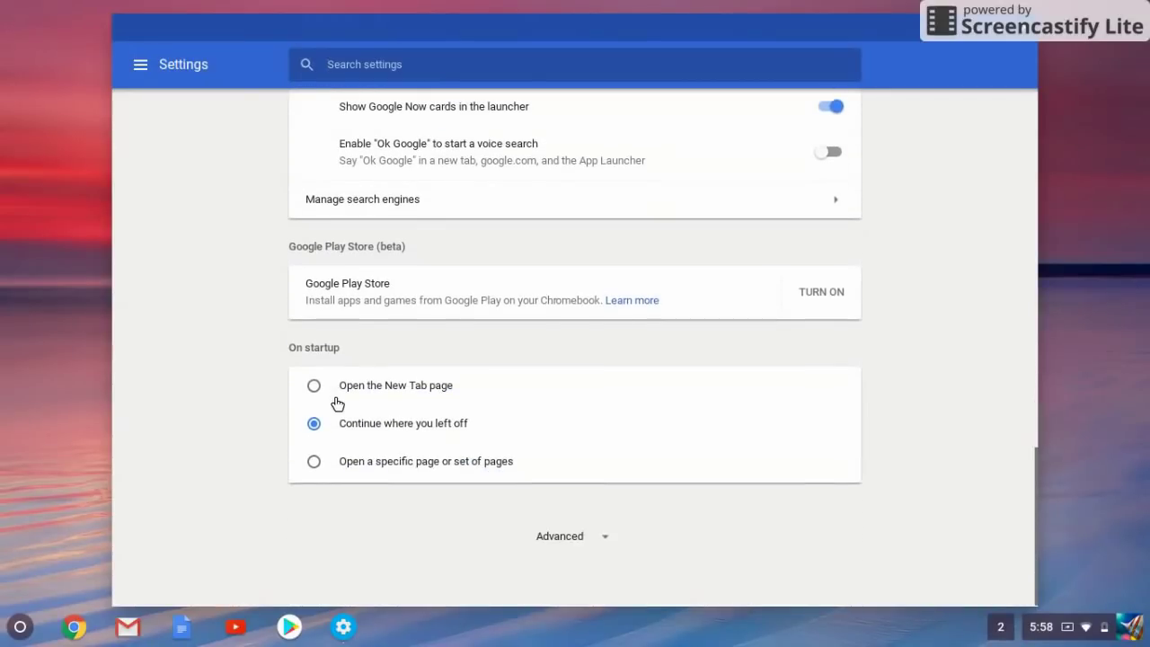
{"action": "scroll", "coordinate": [383, 336], "scroll_direction": "up", "scroll_amount": 1}
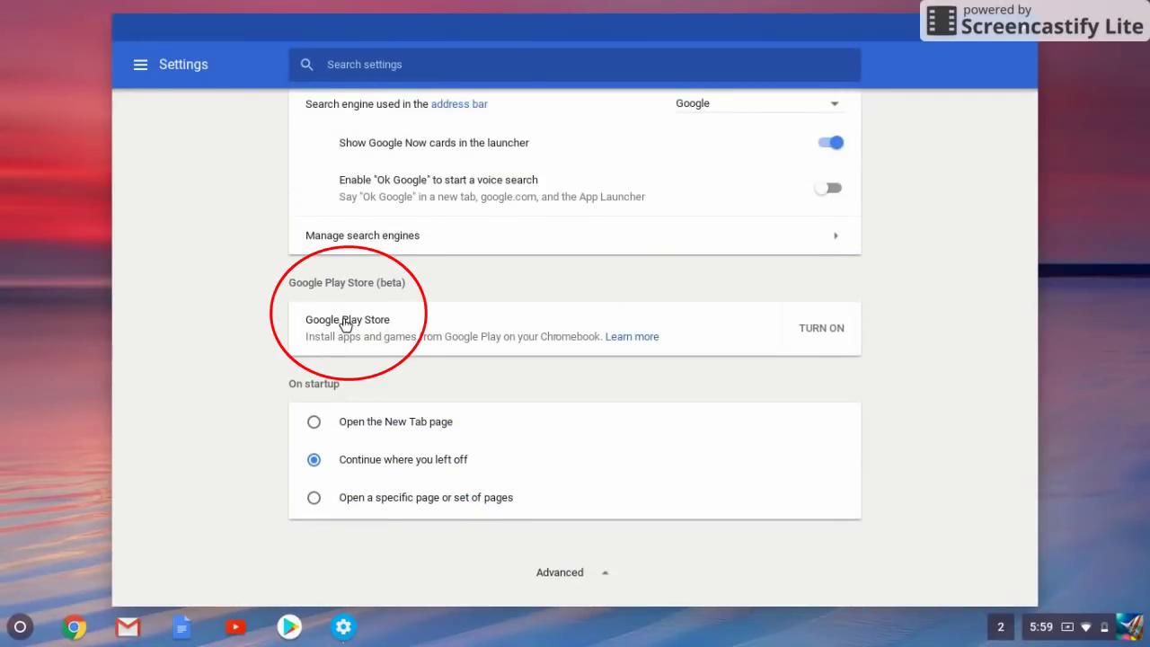
{"action": "left_click", "coordinate": [817, 333]}
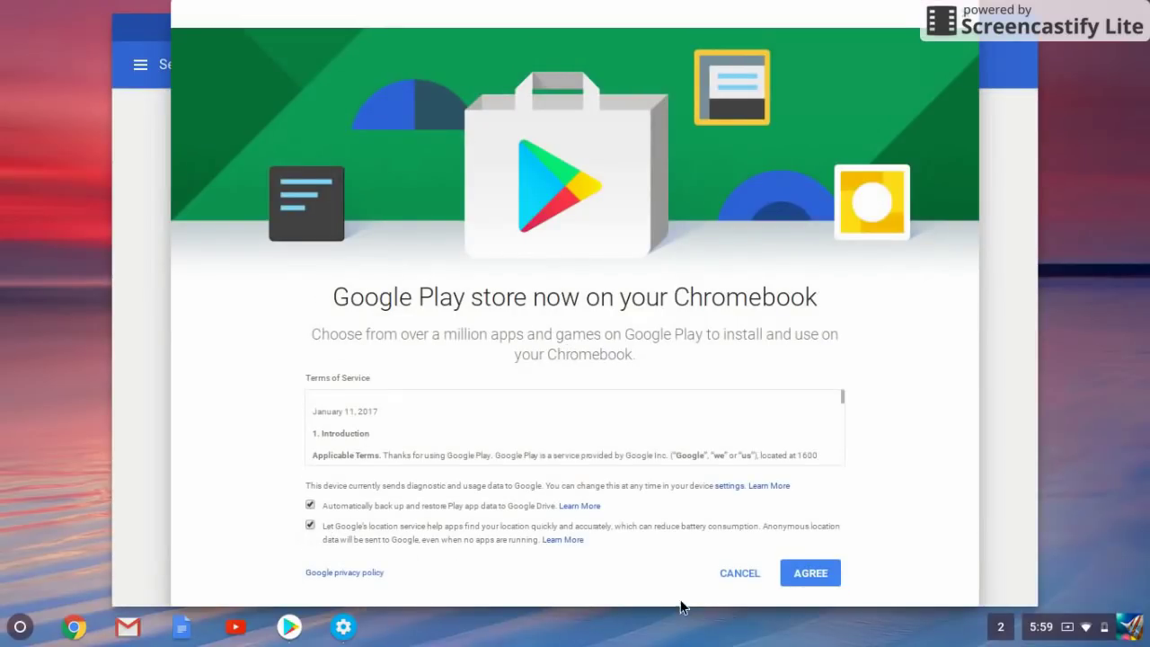
{"action": "left_click", "coordinate": [823, 573]}
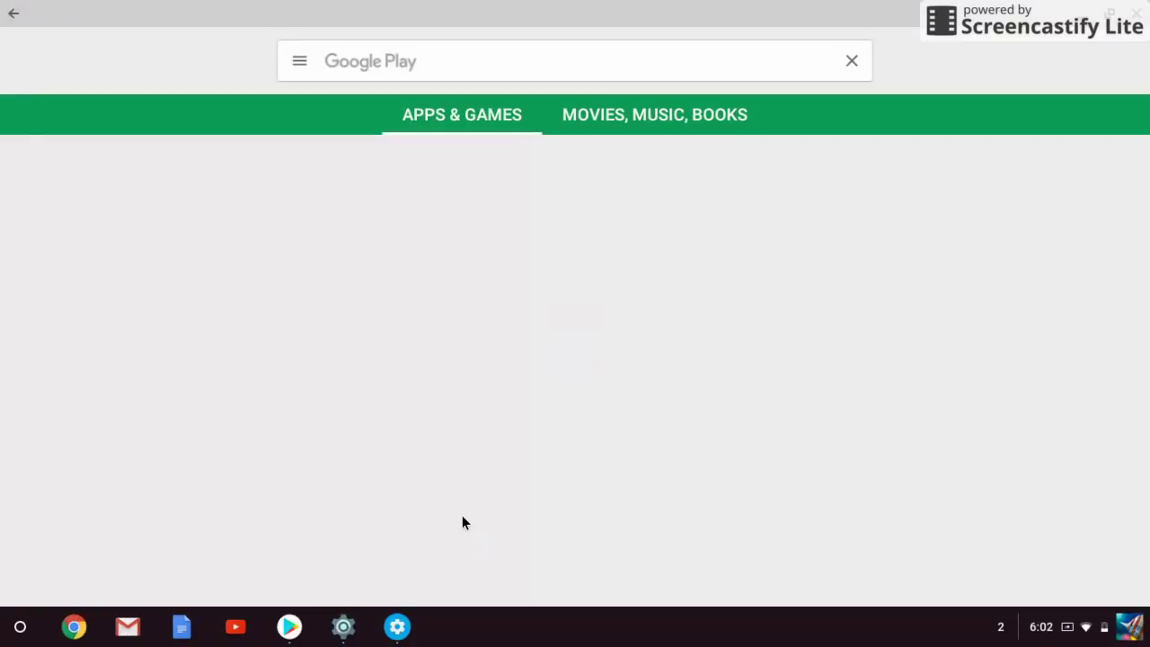
{"action": "left_click", "coordinate": [397, 626]}
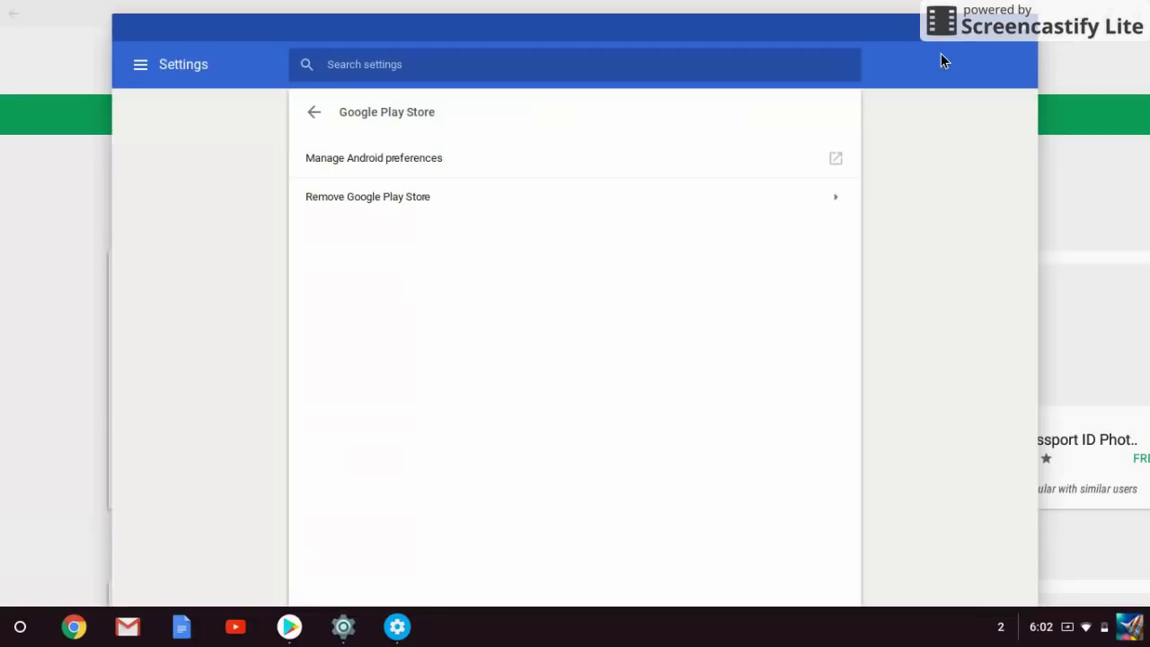
{"action": "left_click", "coordinate": [1026, 29]}
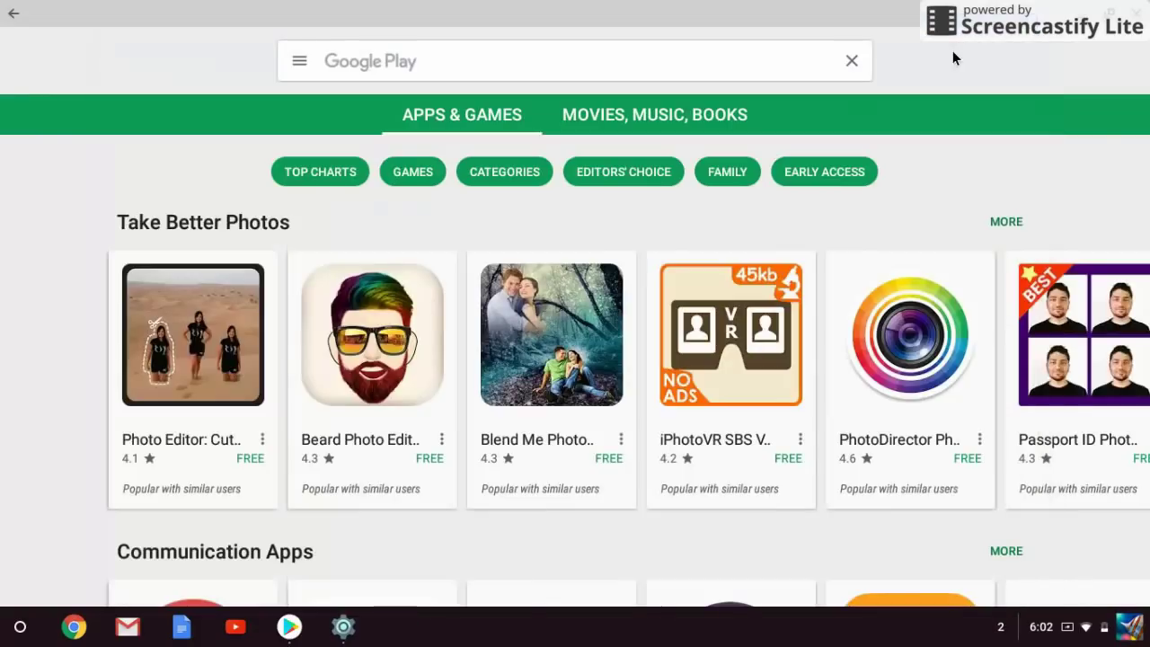
Search Google Play for "office 365" using the suggested search term.
{"action": "left_click", "coordinate": [575, 60]}
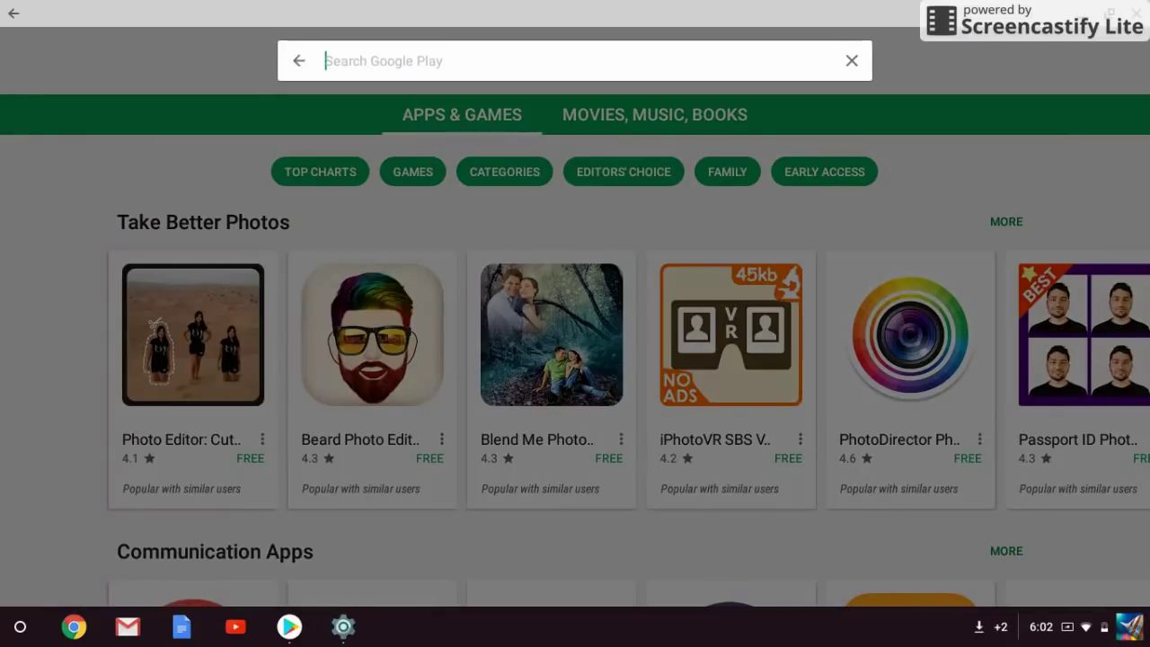
{"action": "type", "text": "o"}
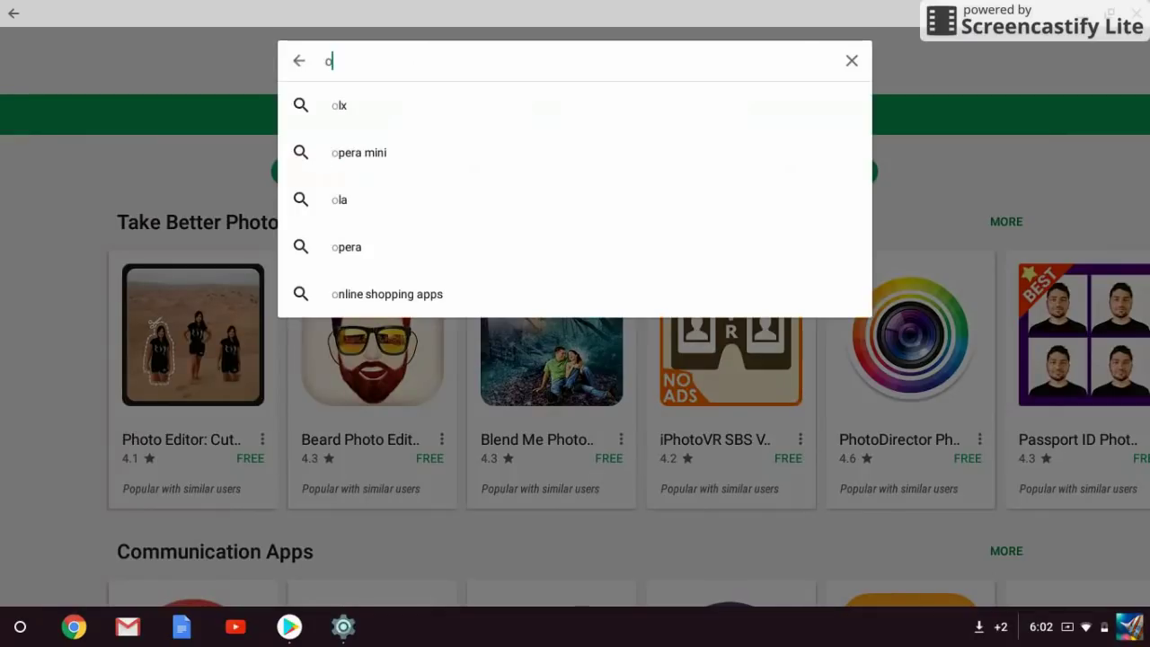
{"action": "type", "text": "ffice"}
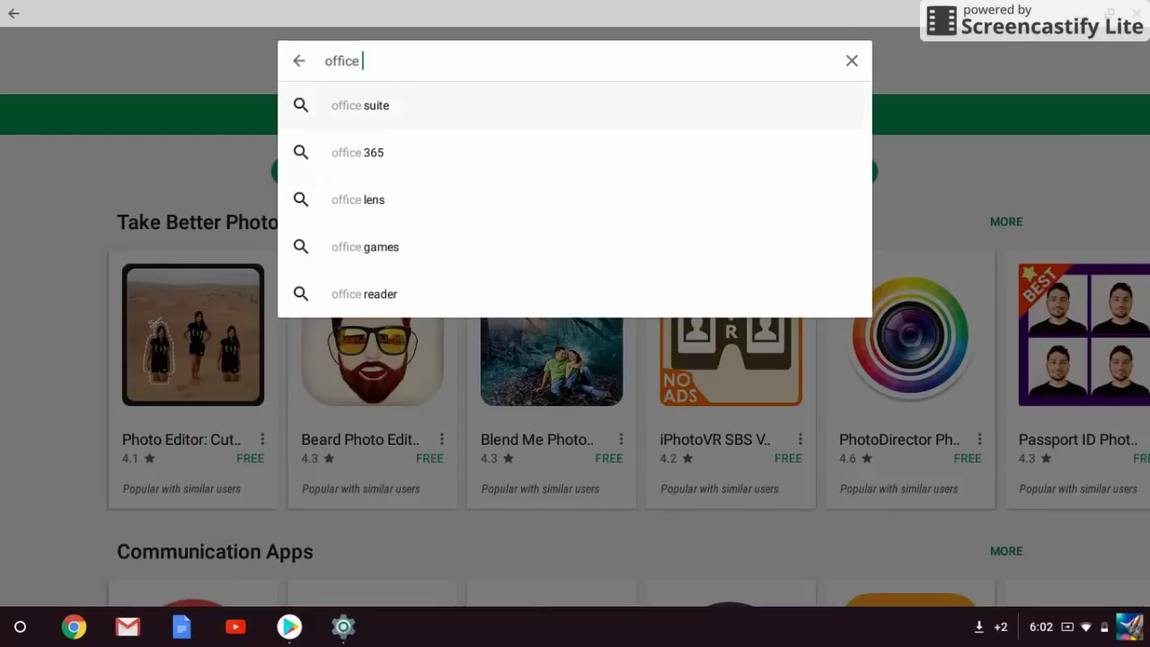
{"action": "key", "text": "Down"}
{"action": "key", "text": "Return"}
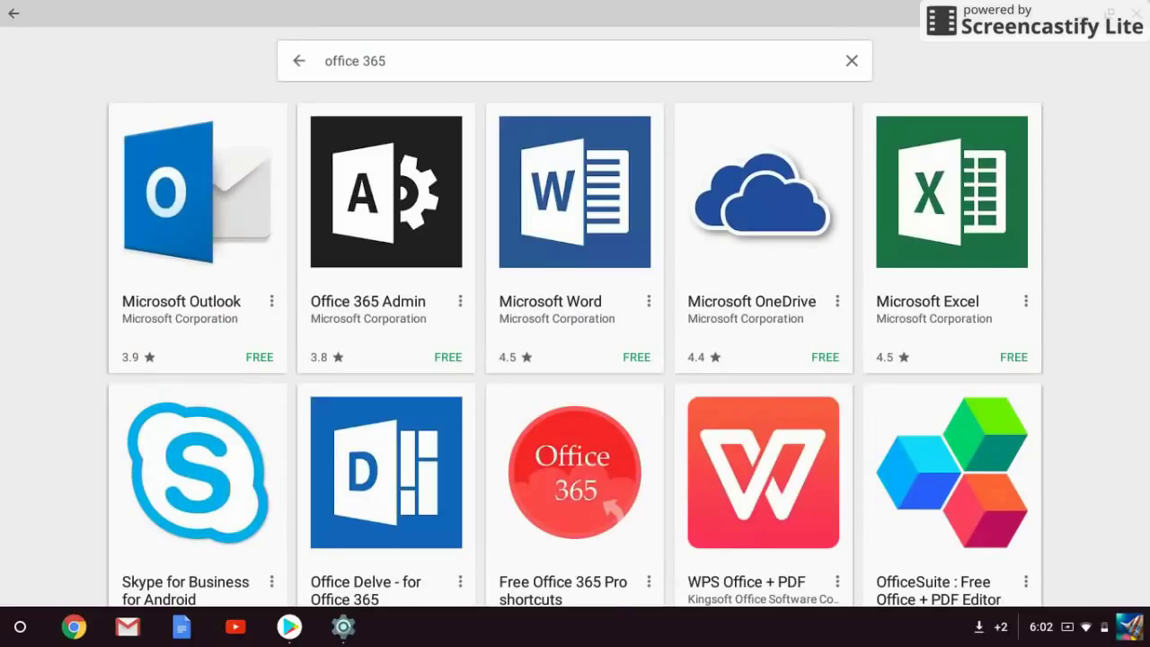
Browse the office 365 search results and install Microsoft Word from its store page.
{"action": "scroll", "coordinate": [575, 317], "scroll_direction": "down", "scroll_amount": 1}
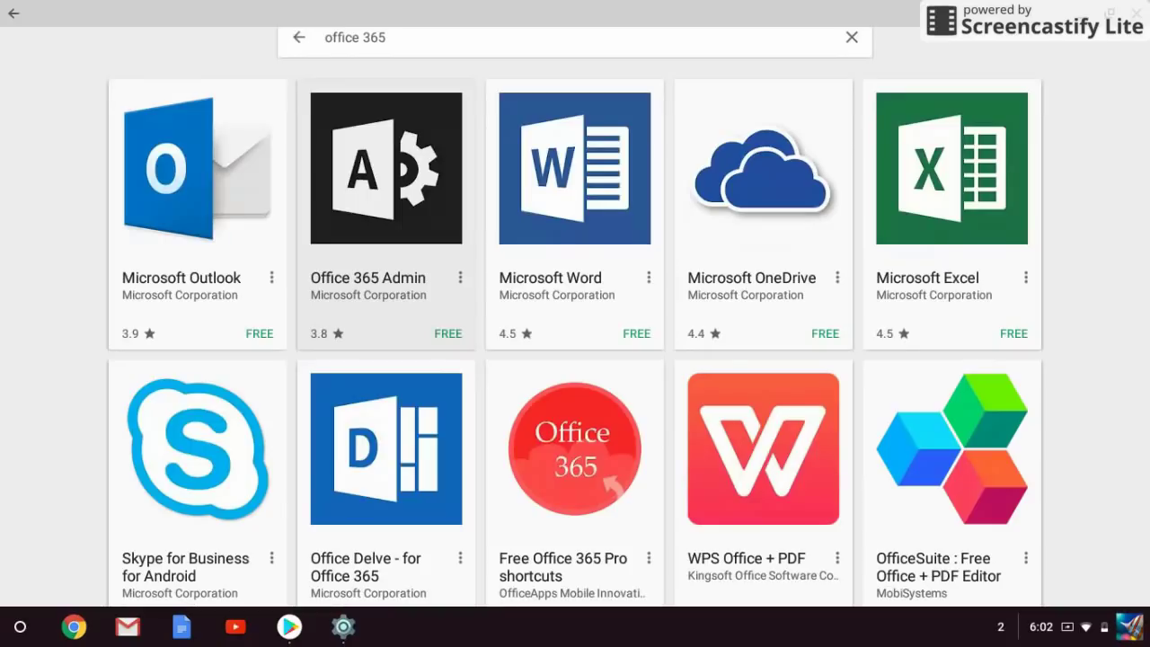
{"action": "scroll", "coordinate": [575, 317], "scroll_direction": "down", "scroll_amount": 1}
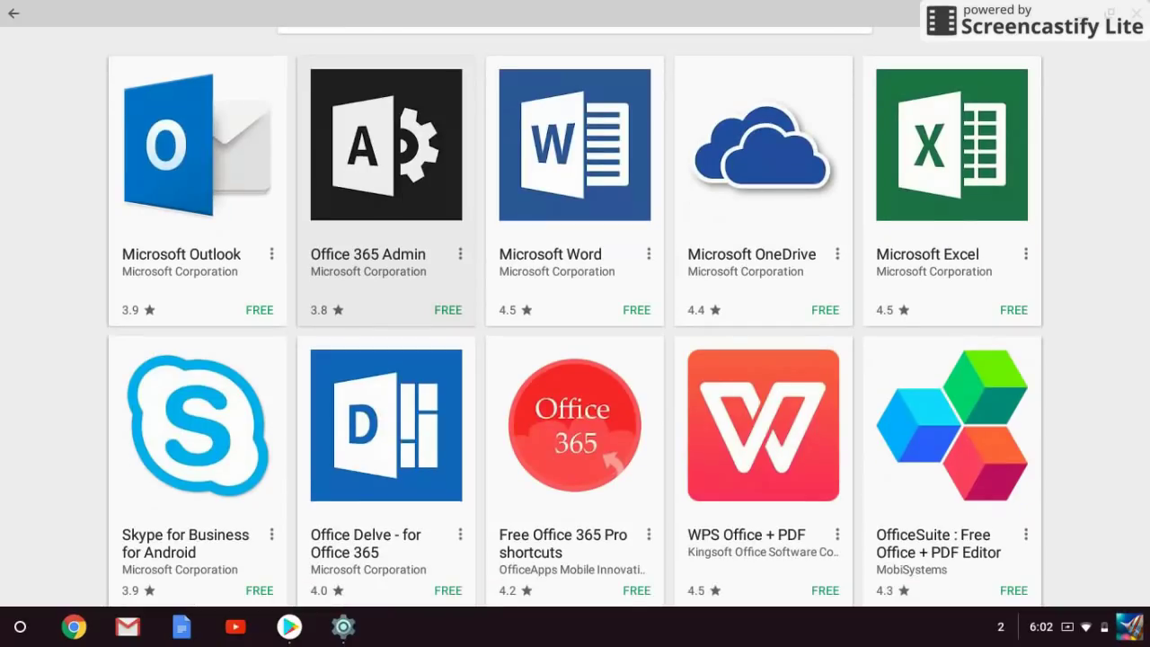
{"action": "scroll", "coordinate": [575, 317], "scroll_direction": "down", "scroll_amount": 10}
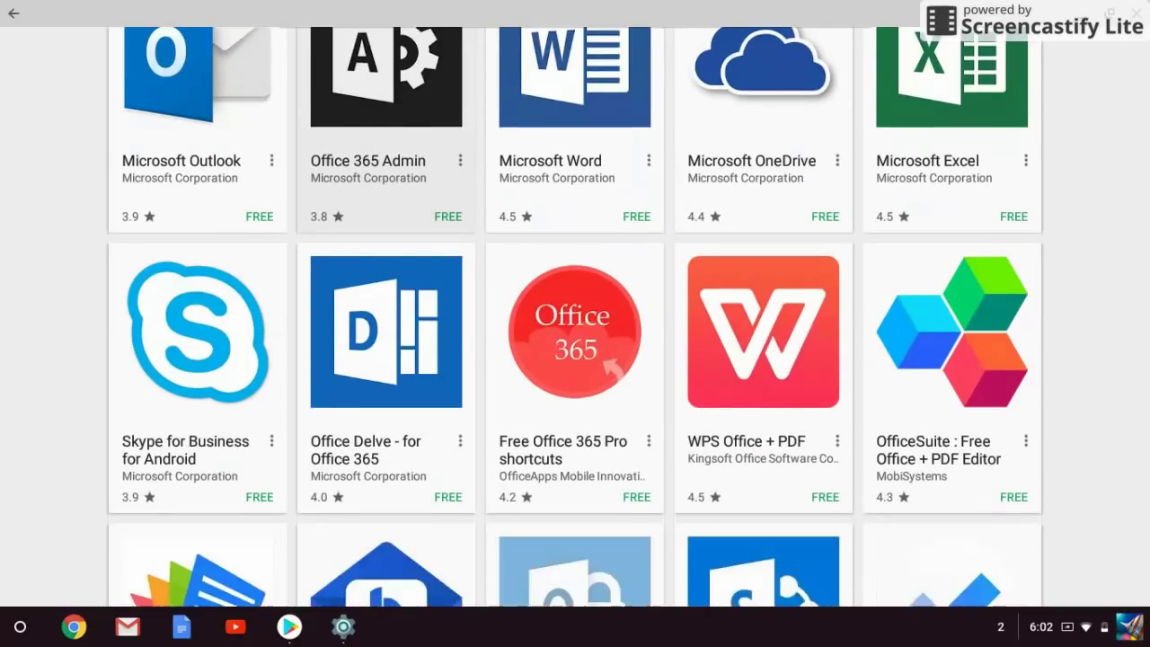
{"action": "scroll", "coordinate": [575, 317], "scroll_direction": "down", "scroll_amount": 10}
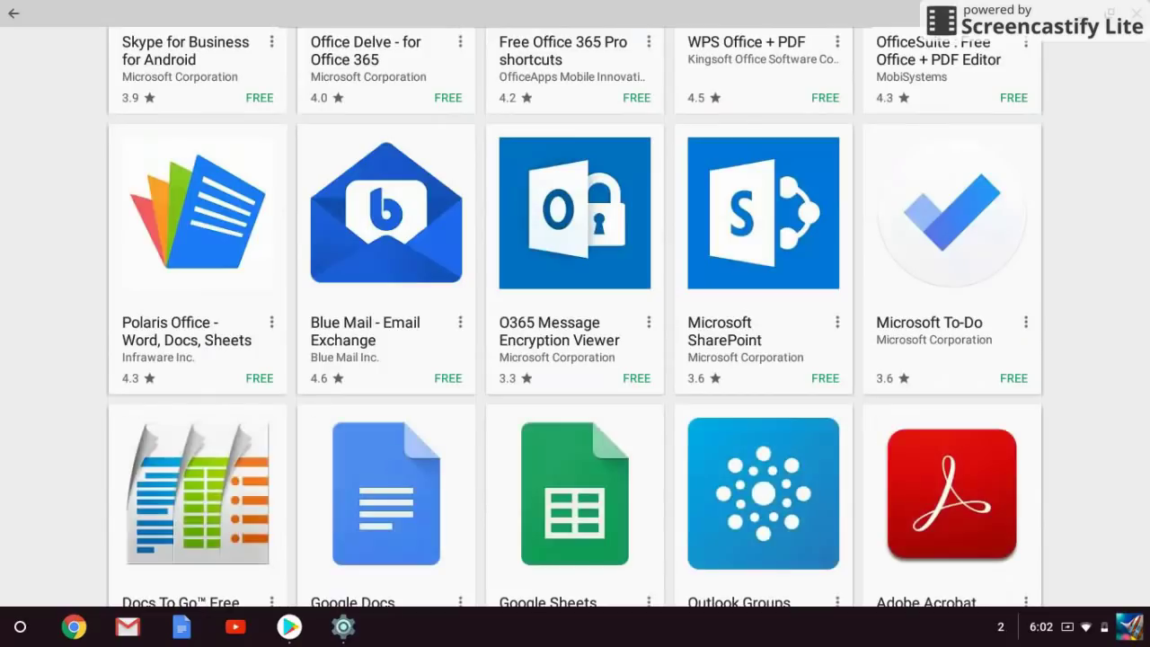
{"action": "scroll", "coordinate": [575, 318], "scroll_direction": "down", "scroll_amount": 1}
{"action": "scroll", "coordinate": [576, 317], "scroll_direction": "up", "scroll_amount": 20}
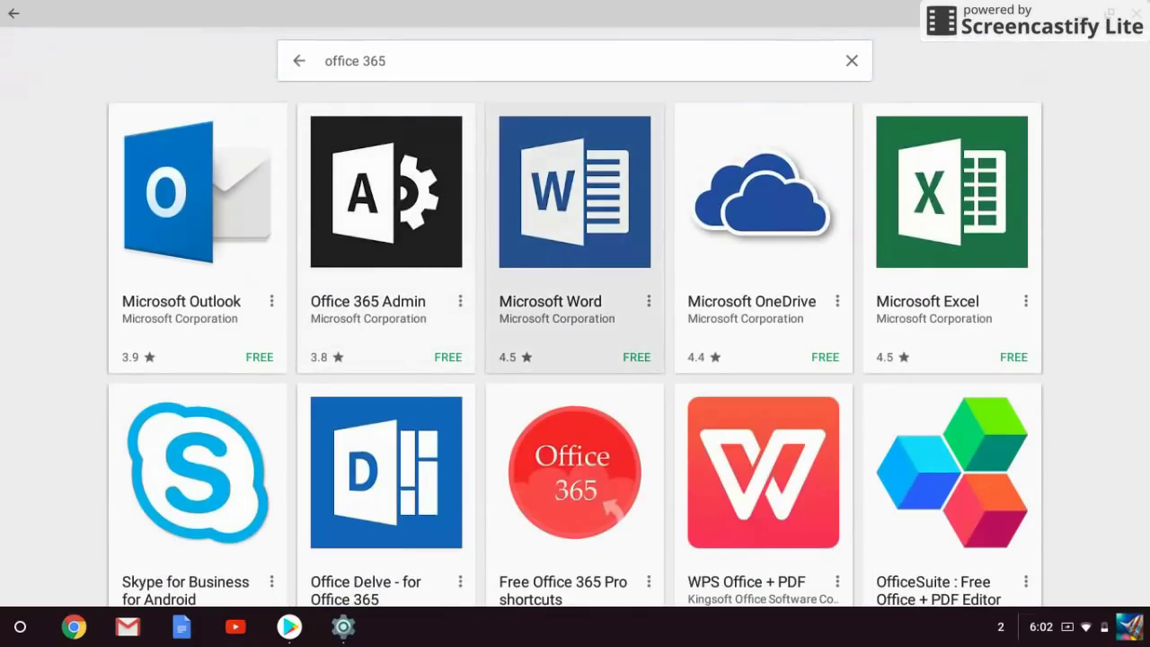
{"action": "left_click", "coordinate": [576, 317]}
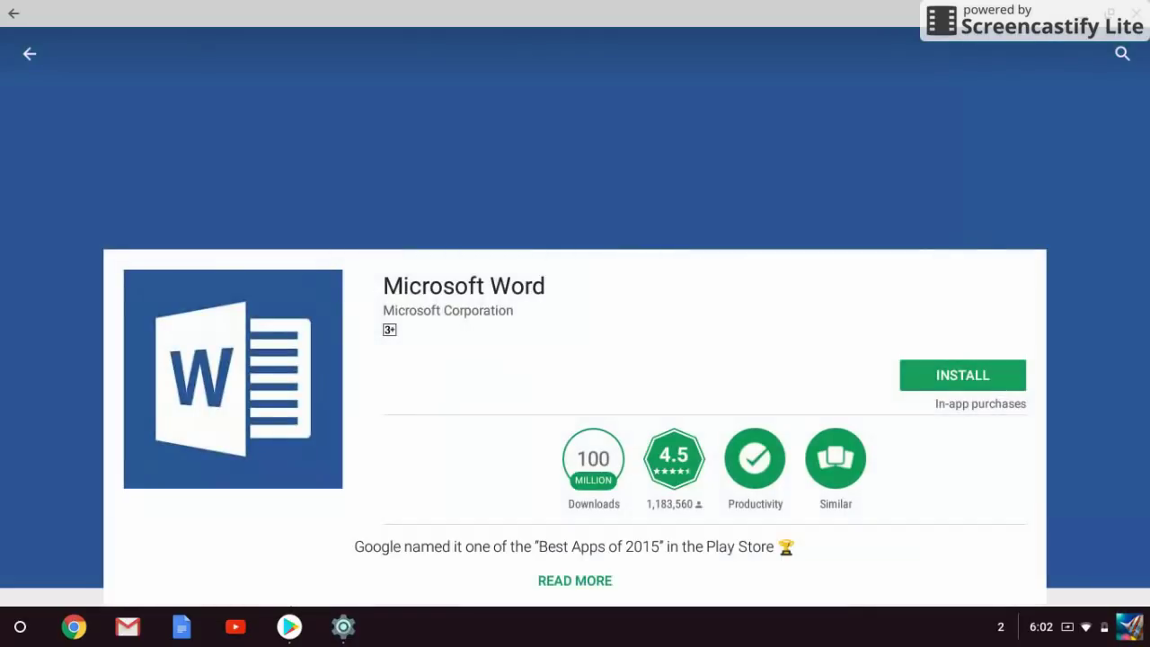
{"action": "left_click", "coordinate": [963, 375]}
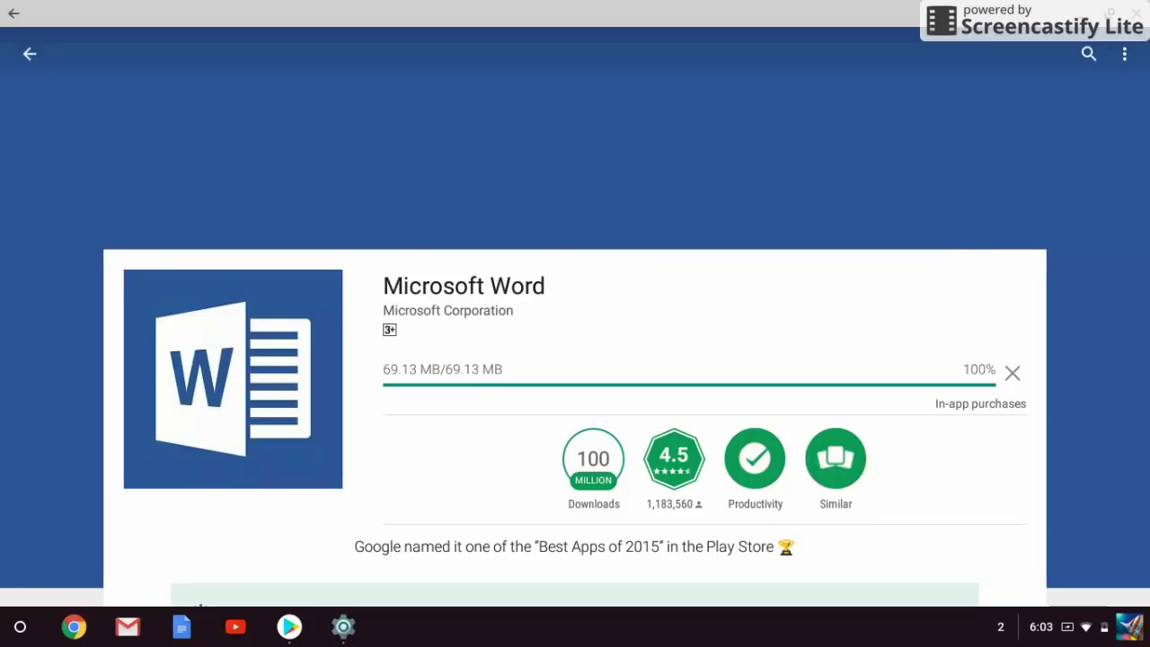
Return to the office 365 search results and install Microsoft Excel.
{"action": "key", "text": "Escape"}
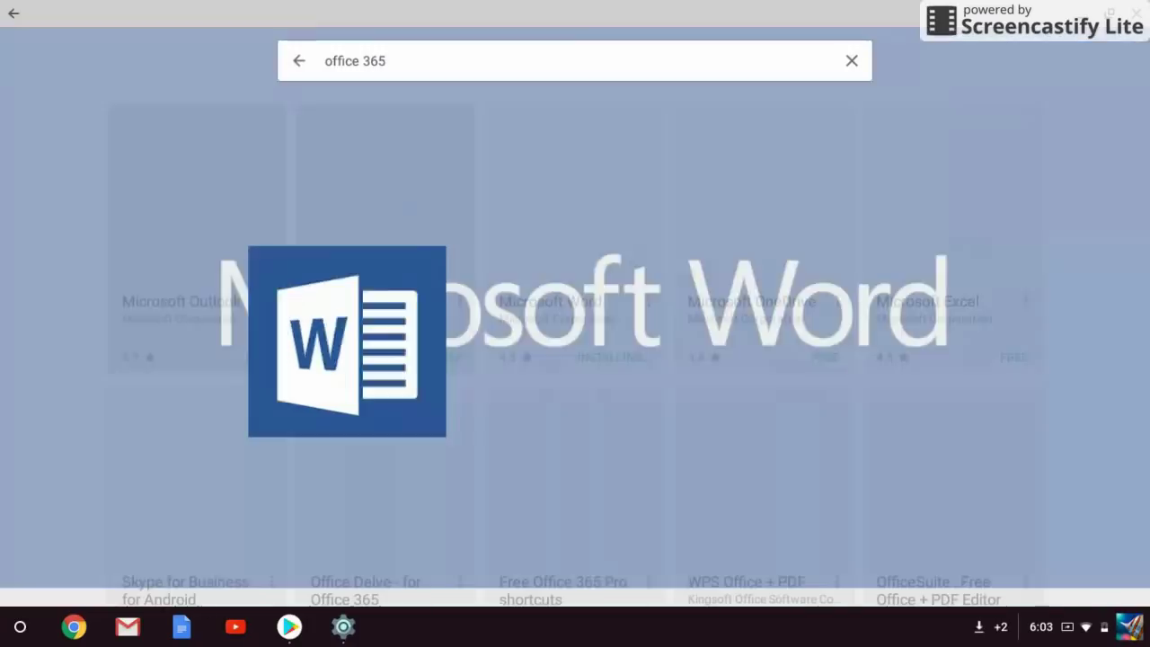
{"action": "left_click", "coordinate": [952, 233]}
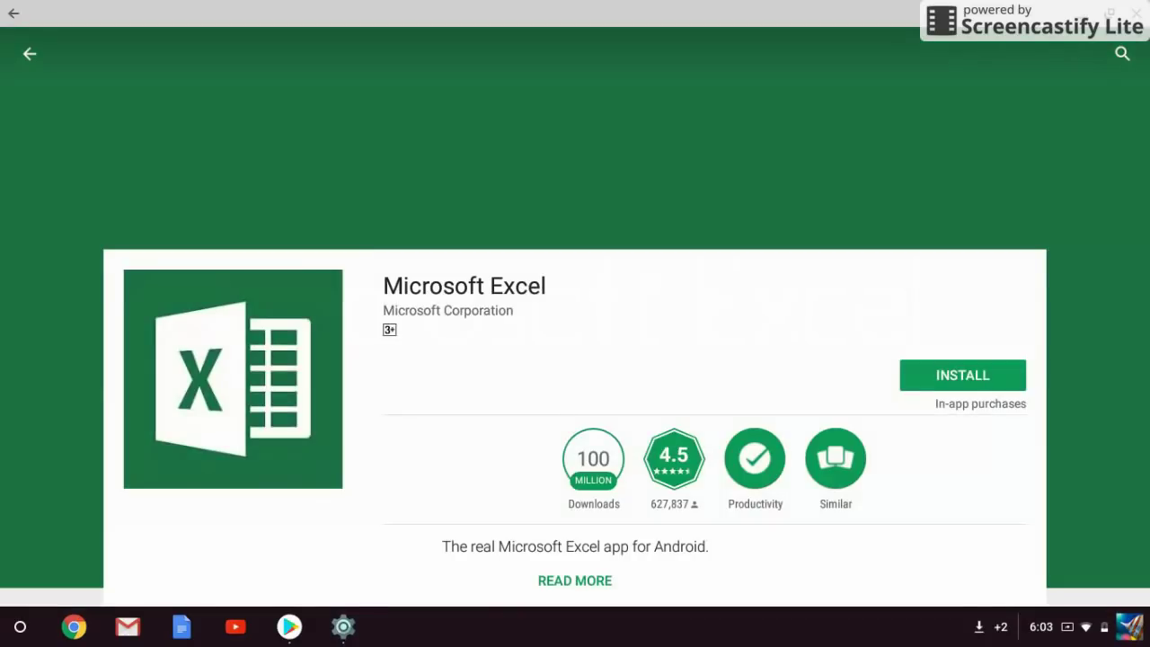
{"action": "left_click", "coordinate": [963, 375]}
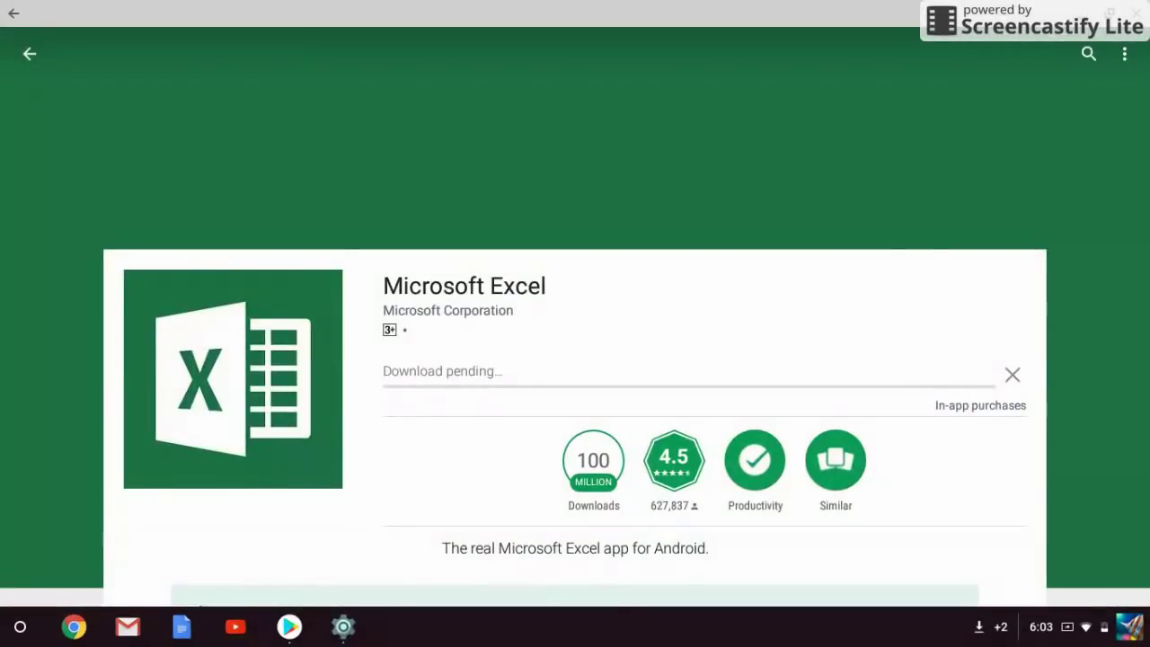
Check the app launcher for the Word app and go back to browsing the office 365 search results.
{"action": "key", "text": "super"}
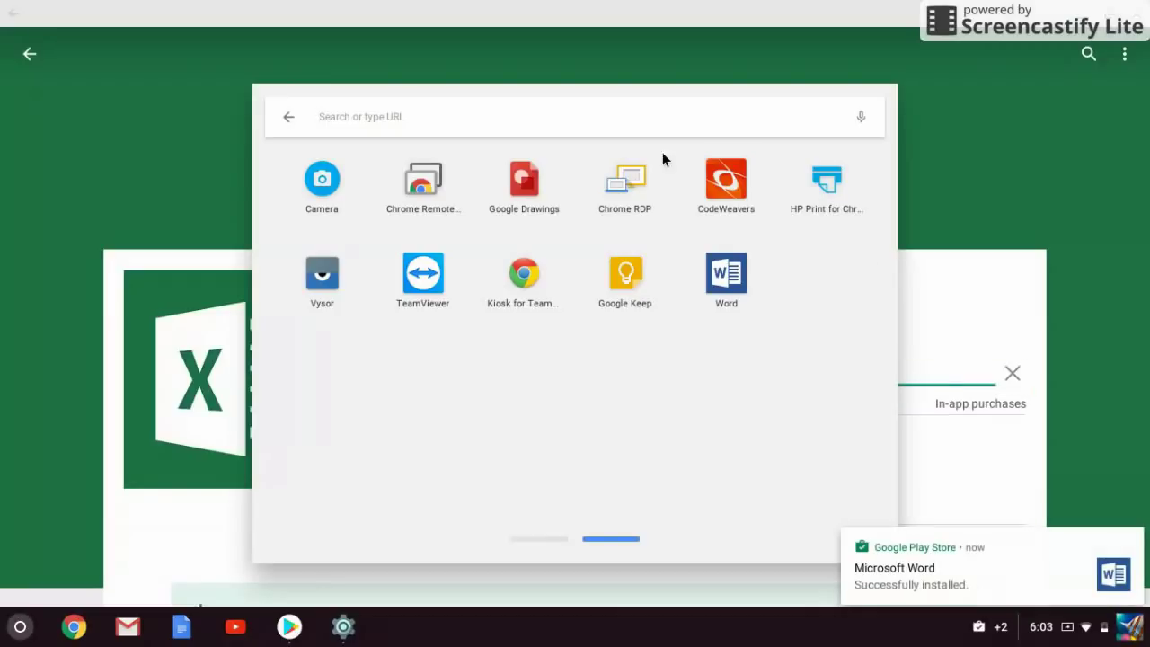
{"action": "left_click", "coordinate": [950, 187]}
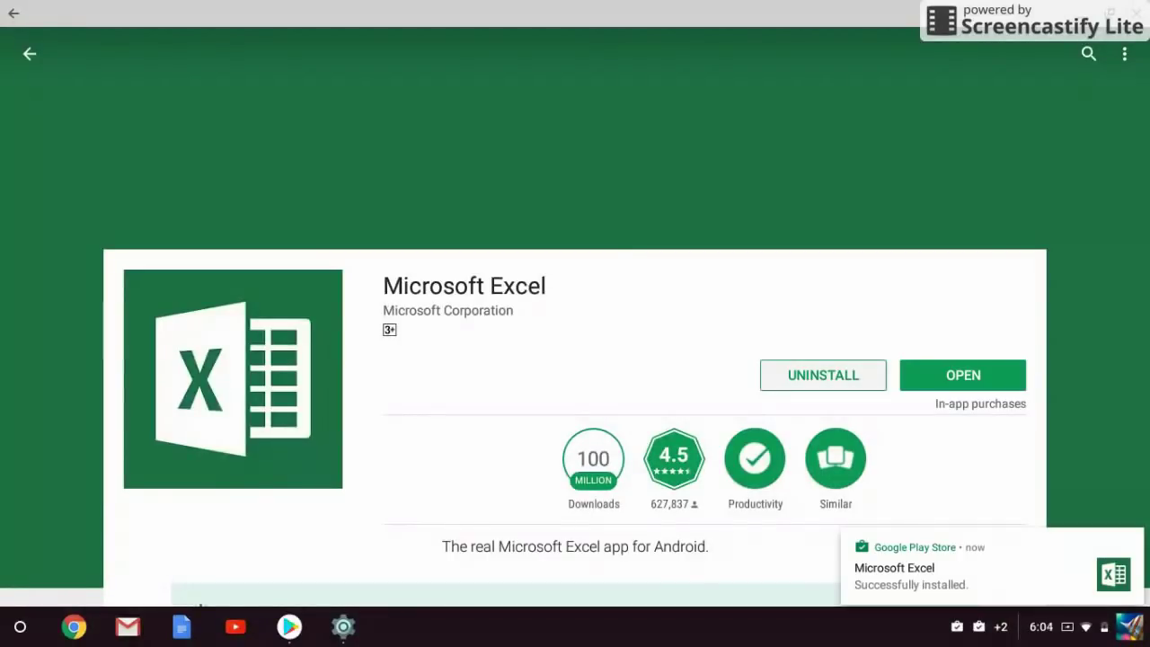
{"action": "left_click", "coordinate": [29, 54]}
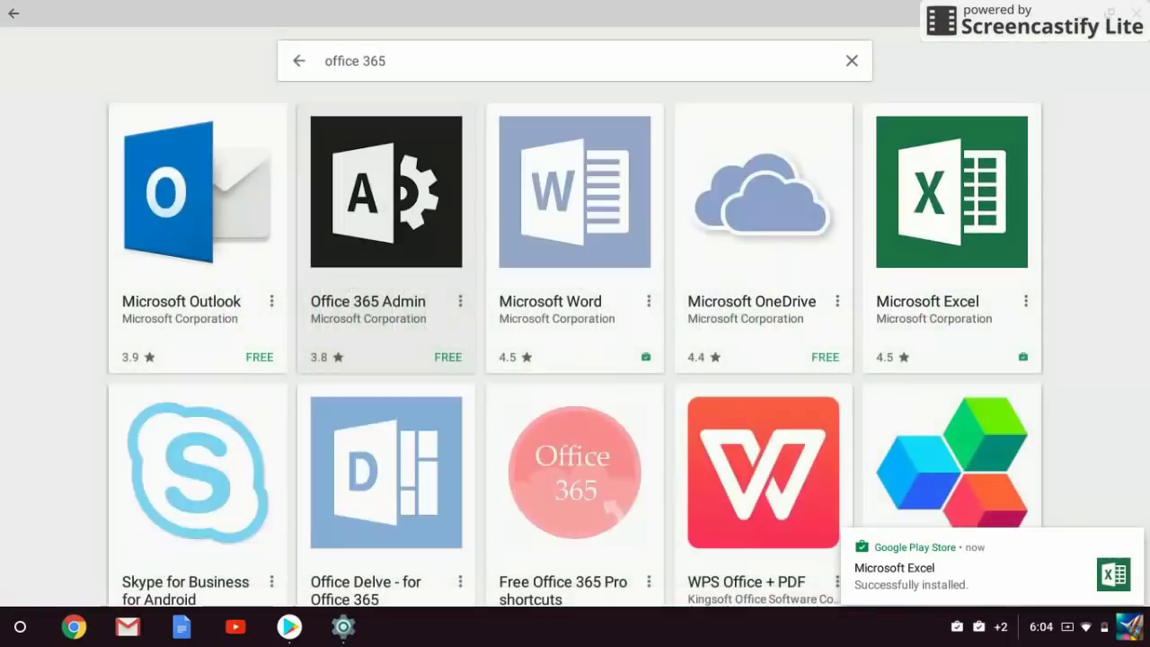
{"action": "scroll", "coordinate": [575, 359], "scroll_direction": "down", "scroll_amount": 5}
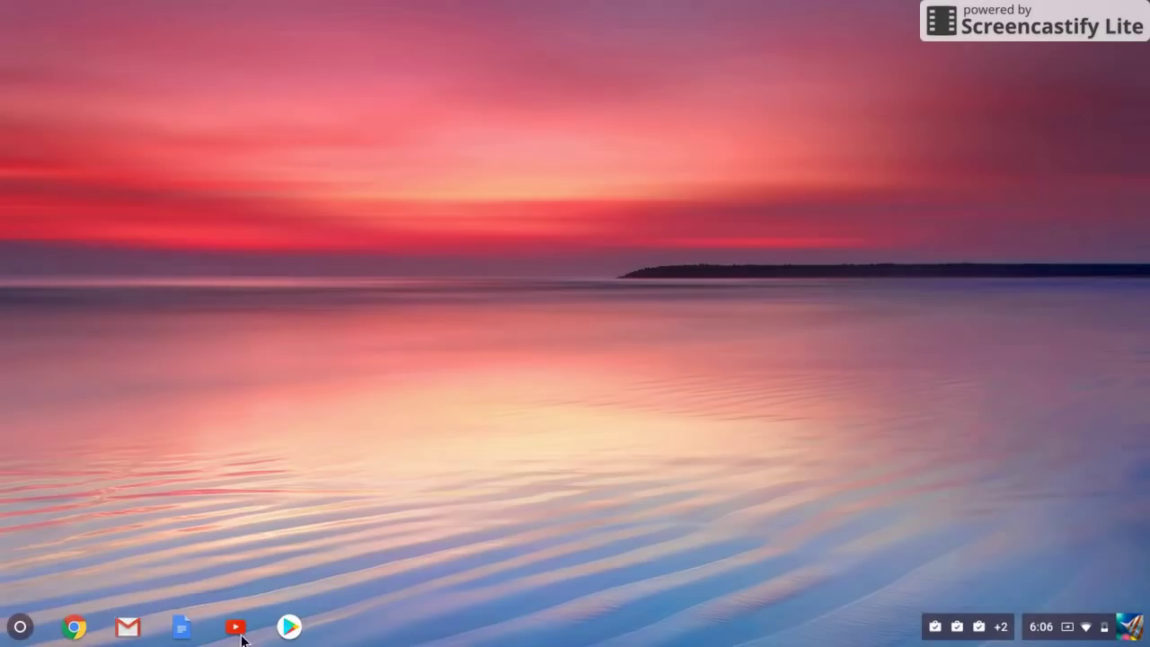
{"action": "left_click", "coordinate": [72, 627]}
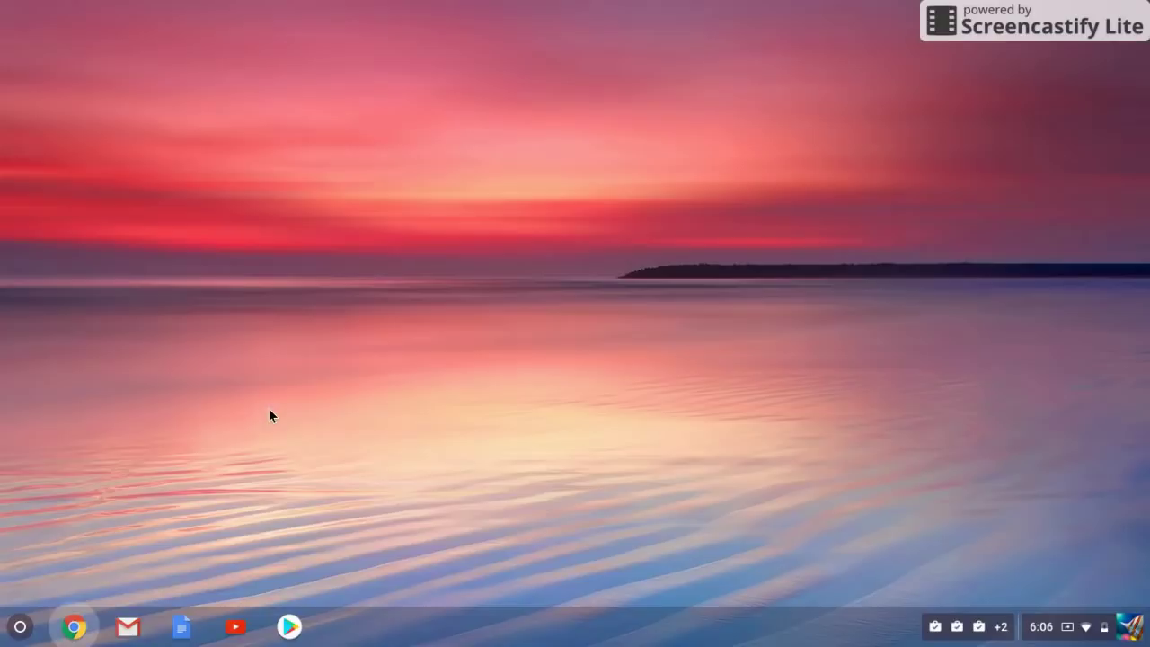
{"action": "left_click", "coordinate": [72, 626]}
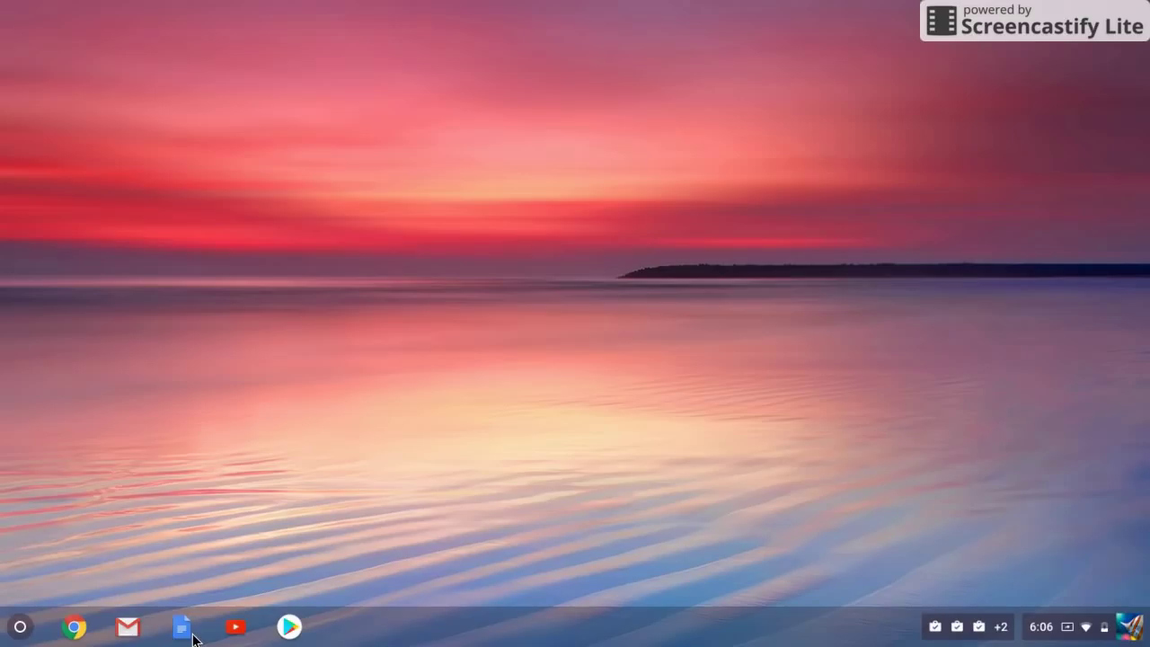
Launch the installed Excel app and create a blank workbook in This device > Documents.
{"action": "left_click", "coordinate": [20, 627]}
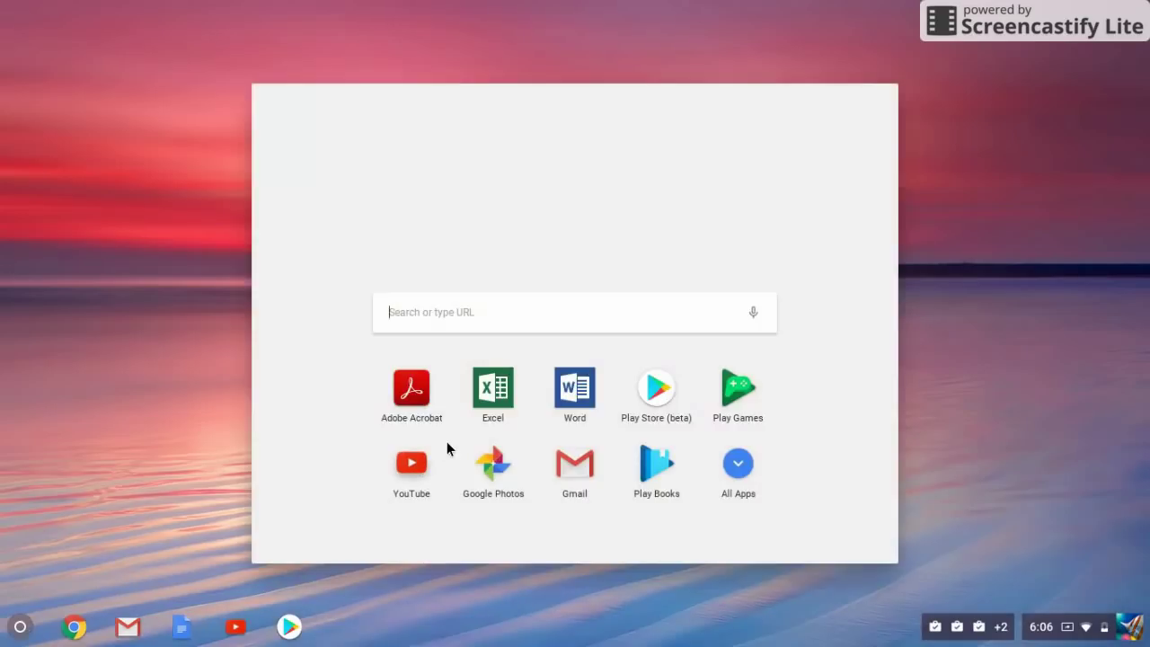
{"action": "left_click", "coordinate": [515, 383]}
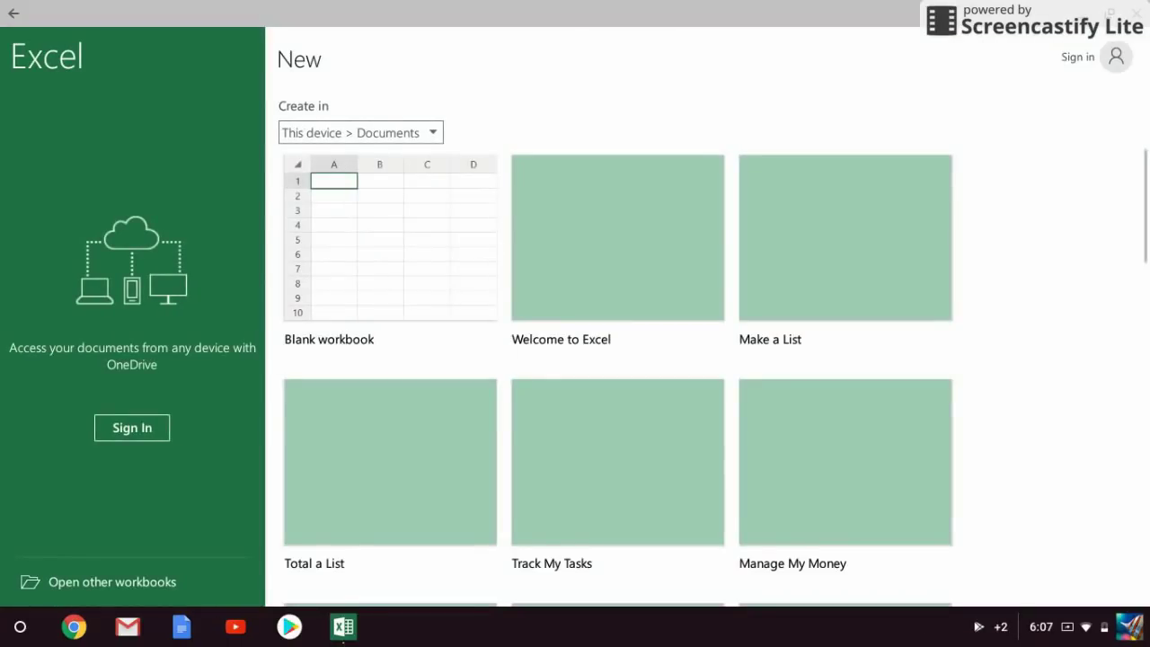
{"action": "left_click", "coordinate": [390, 247]}
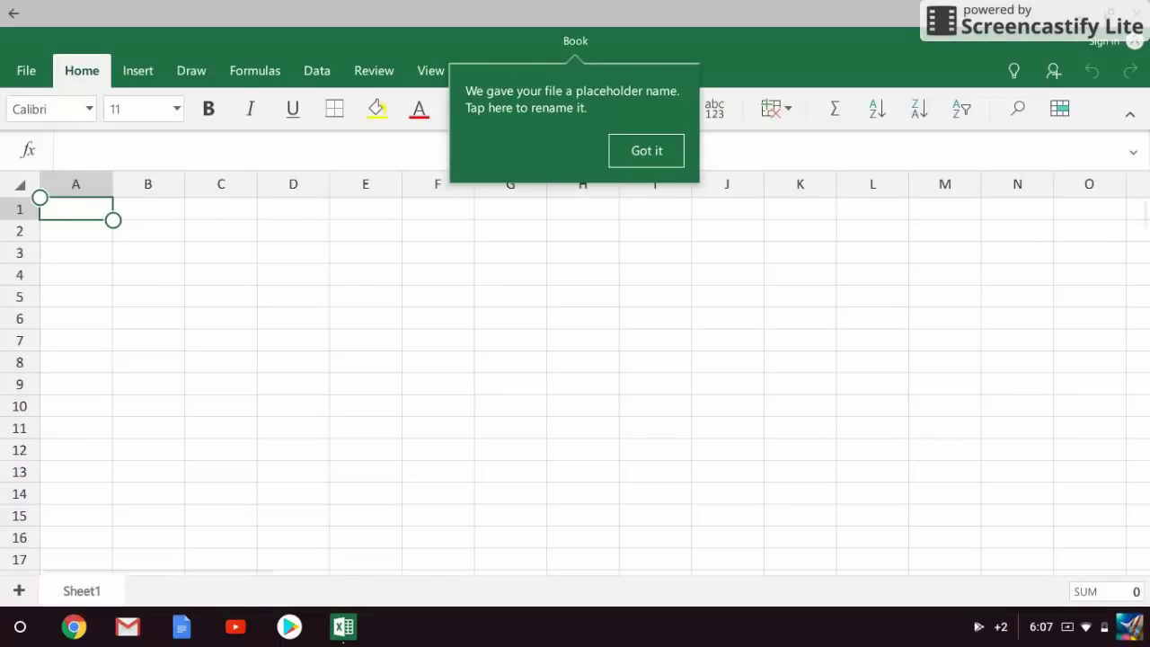
Examine the formula commands and the drawing tools available in the blank workbook.
{"action": "left_click", "coordinate": [256, 70]}
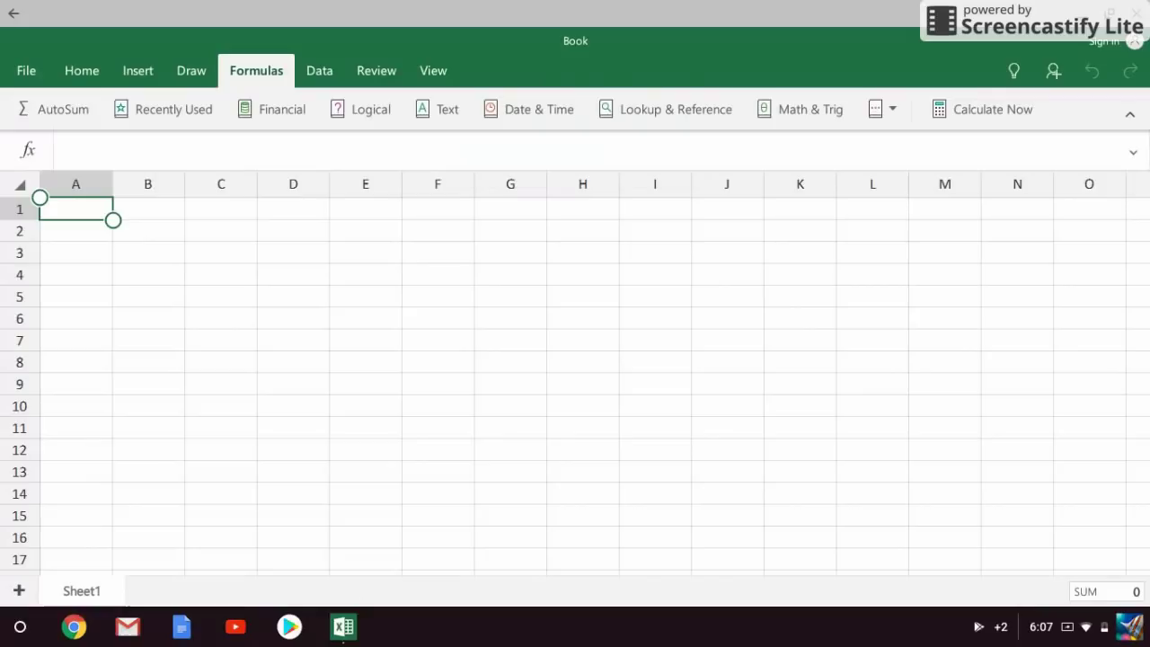
{"action": "left_click", "coordinate": [192, 70]}
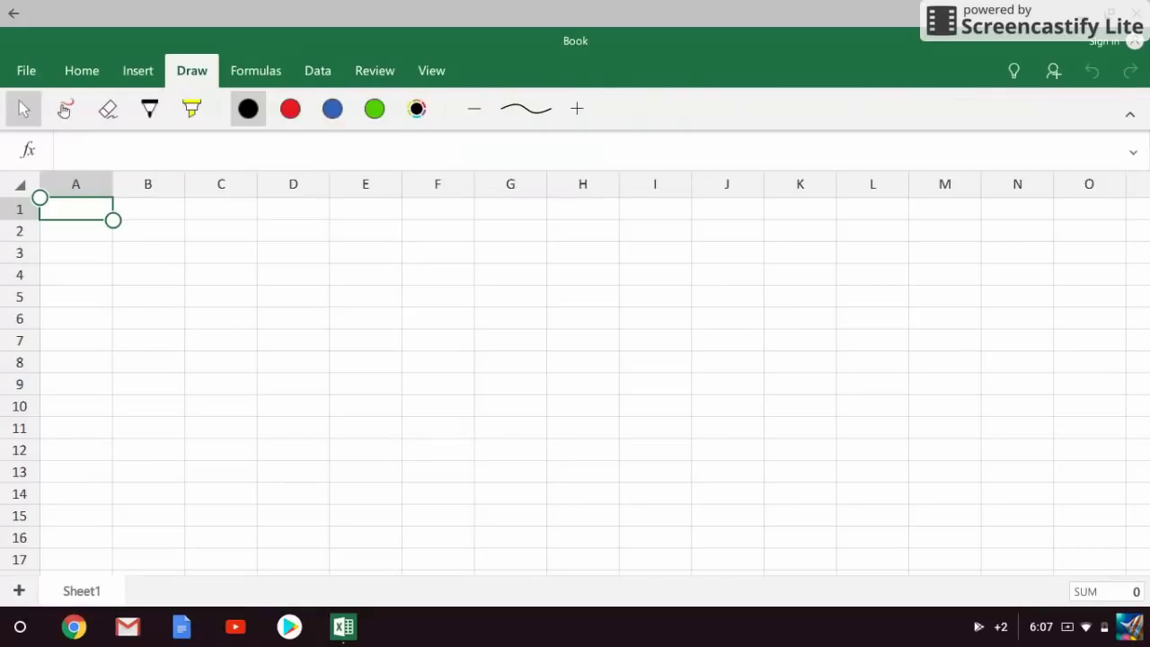